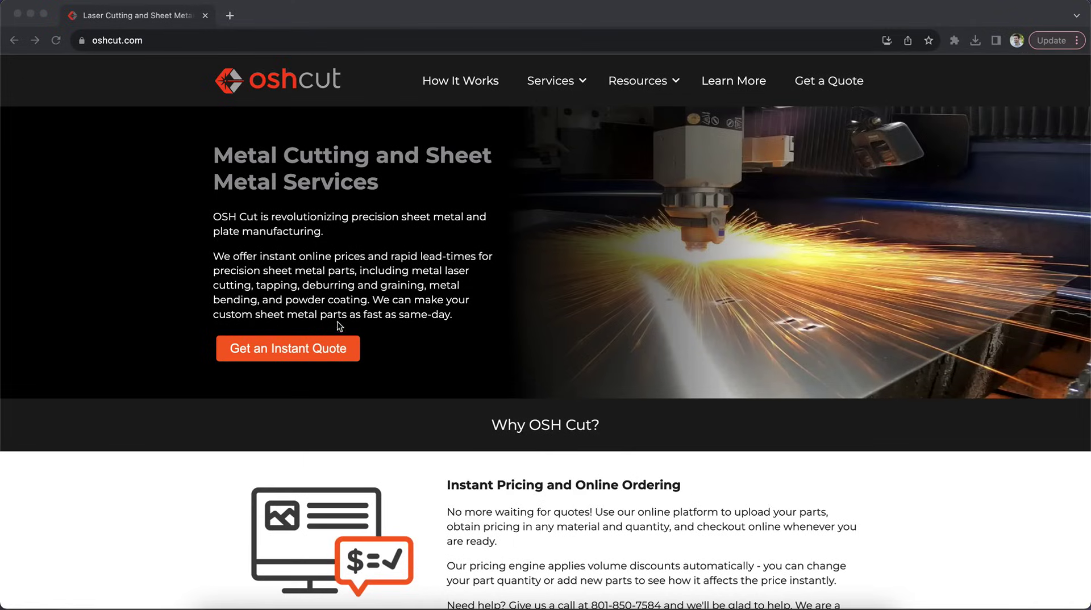
# Open OSH Cut's instant-quote material catalog and filter it to round tubes
pyautogui.click(286, 351)
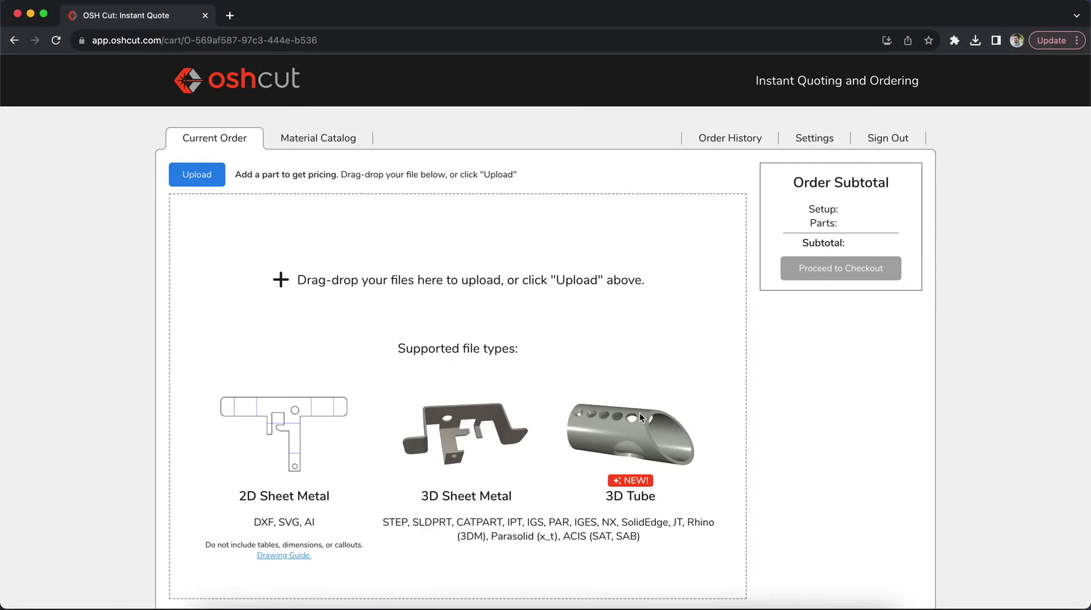
pyautogui.click(318, 134)
pyautogui.click(743, 326)
pyautogui.click(448, 335)
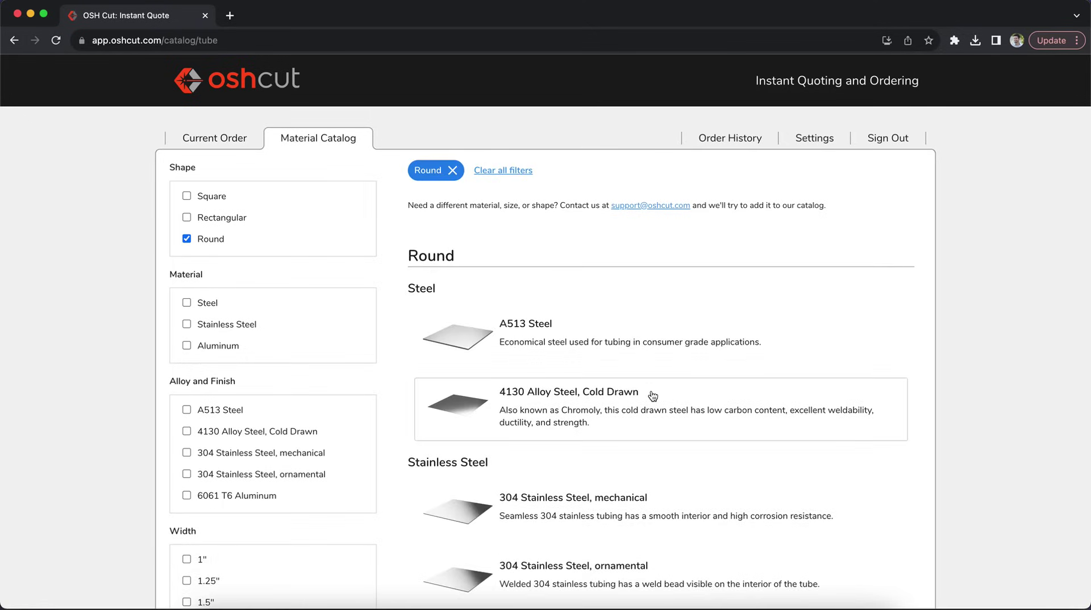
pyautogui.scroll(-2, 653, 396)
# Filter to 6061 T6 aluminum and download the DXF for the 1.5" × 0.065" tube
pyautogui.click(540, 558)
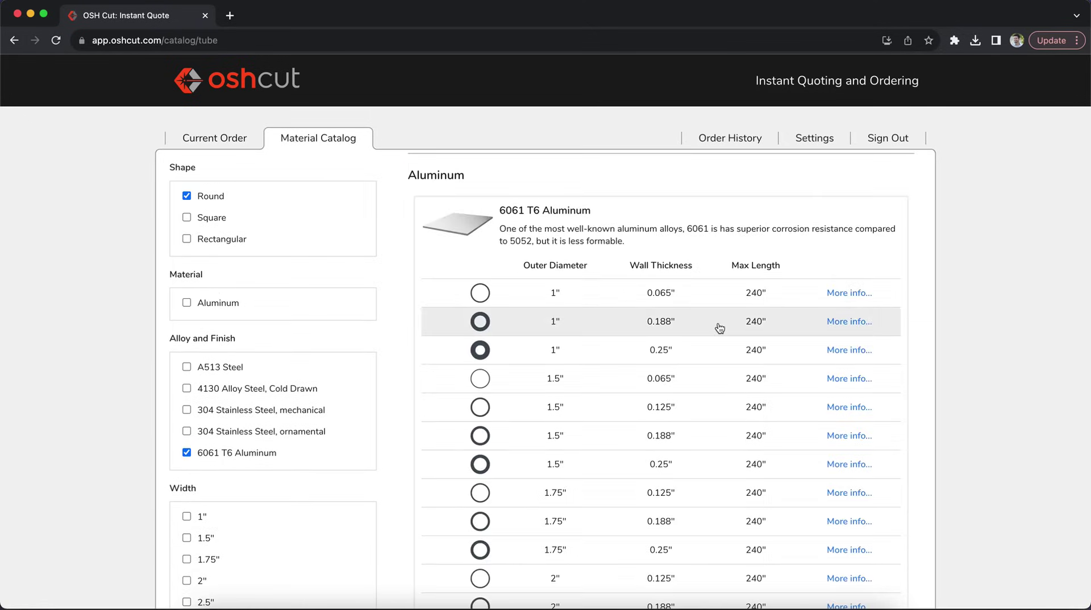
pyautogui.scroll(-1, 720, 328)
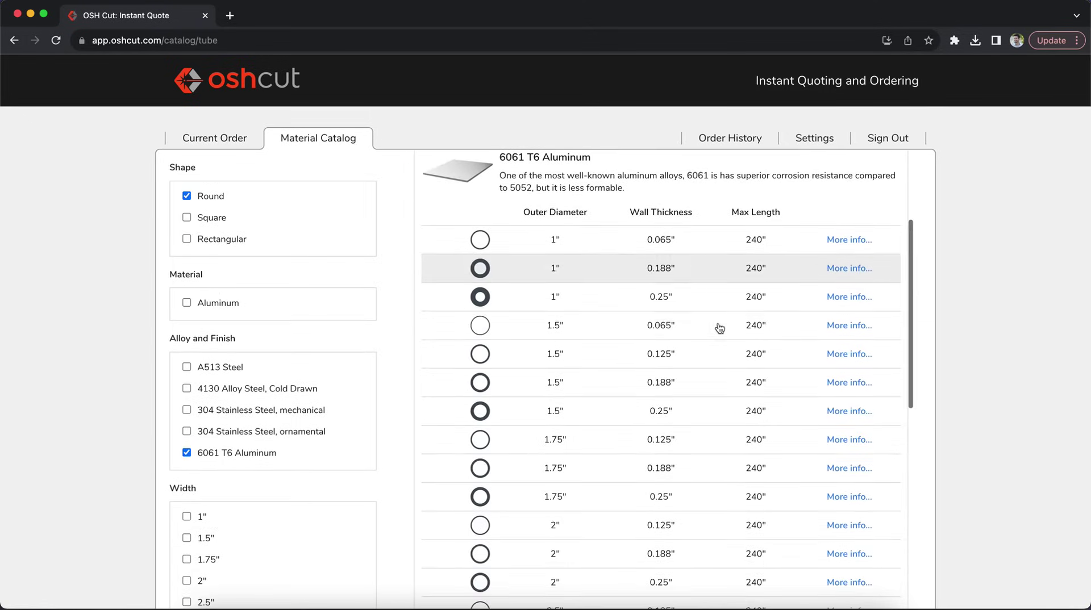
pyautogui.click(478, 330)
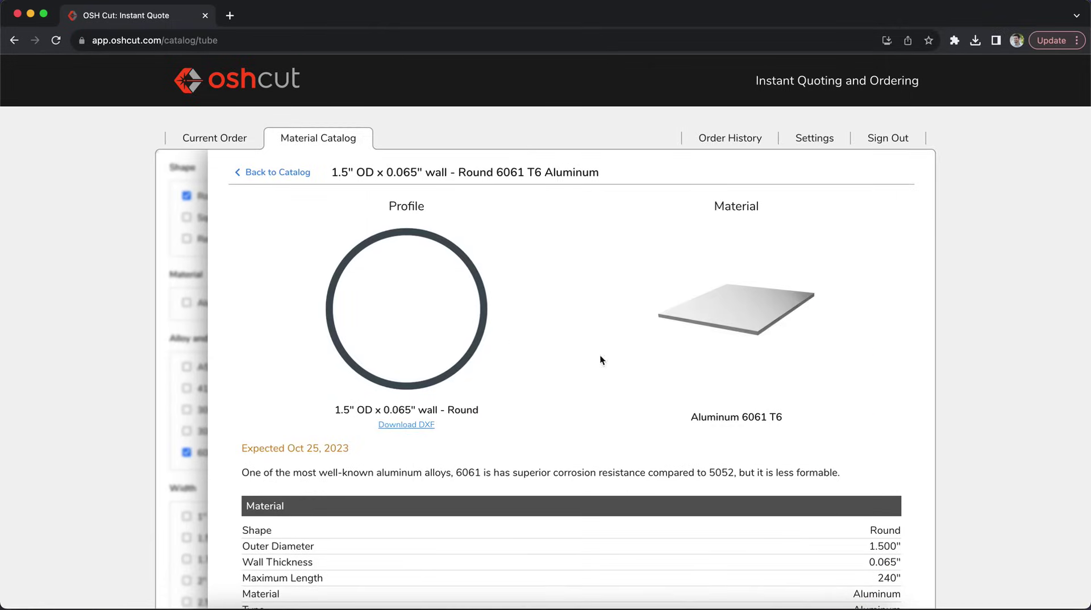
pyautogui.click(404, 427)
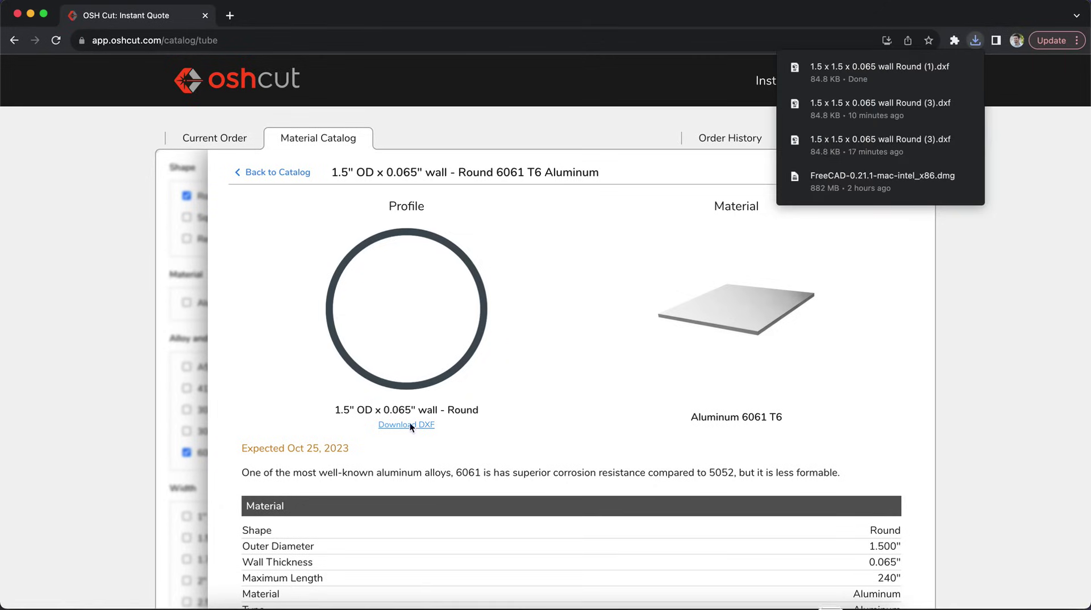
pyautogui.click(697, 606)
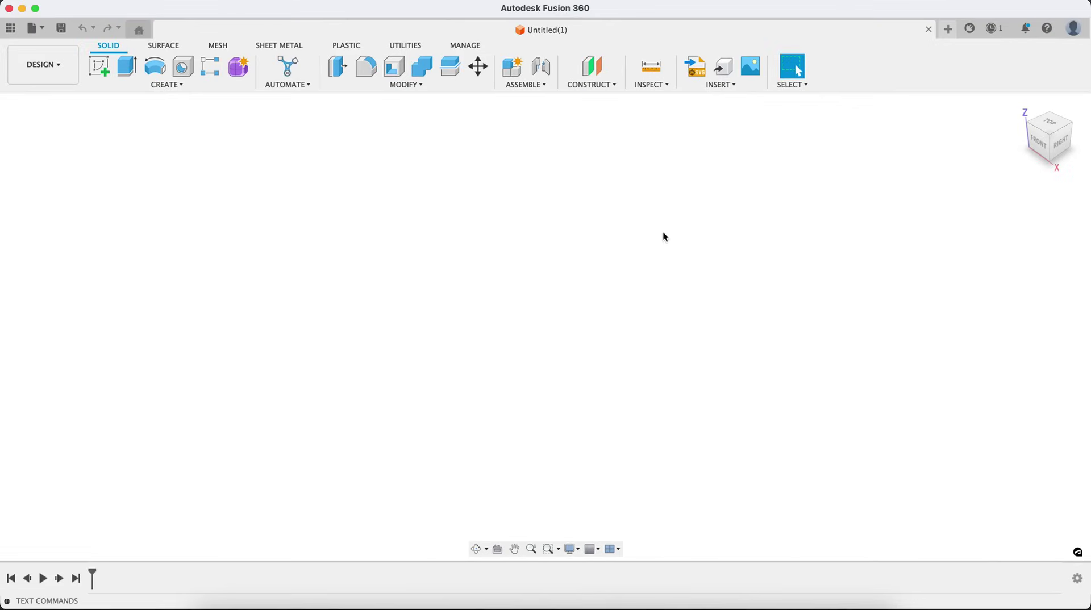
# Import Round (1).dxf onto the XY plane and select its 0.293 in² ring profile
pyautogui.click(721, 85)
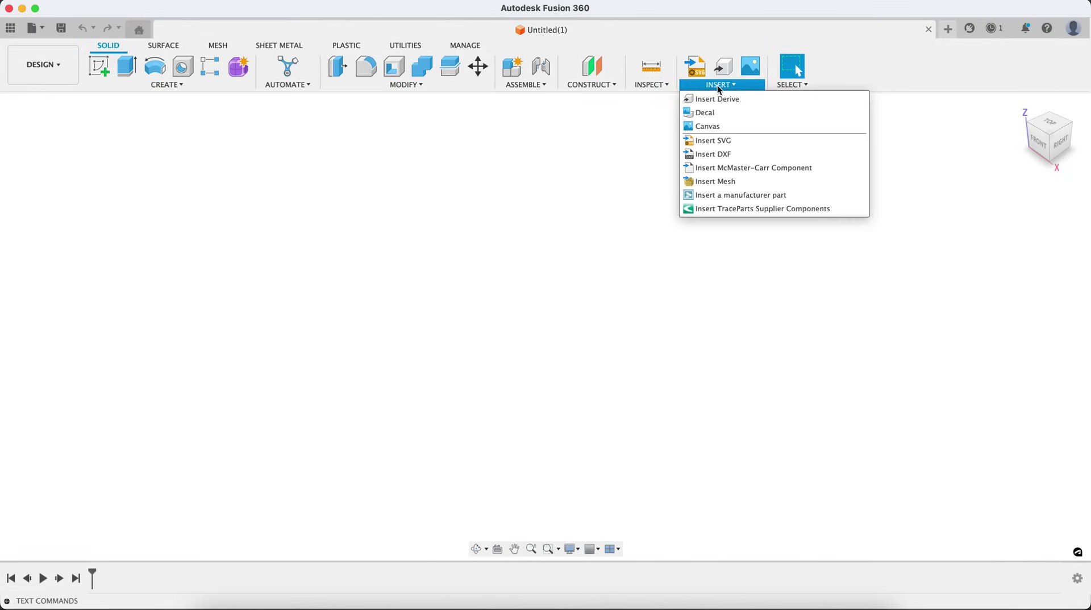
pyautogui.click(724, 155)
pyautogui.click(623, 328)
pyautogui.click(999, 298)
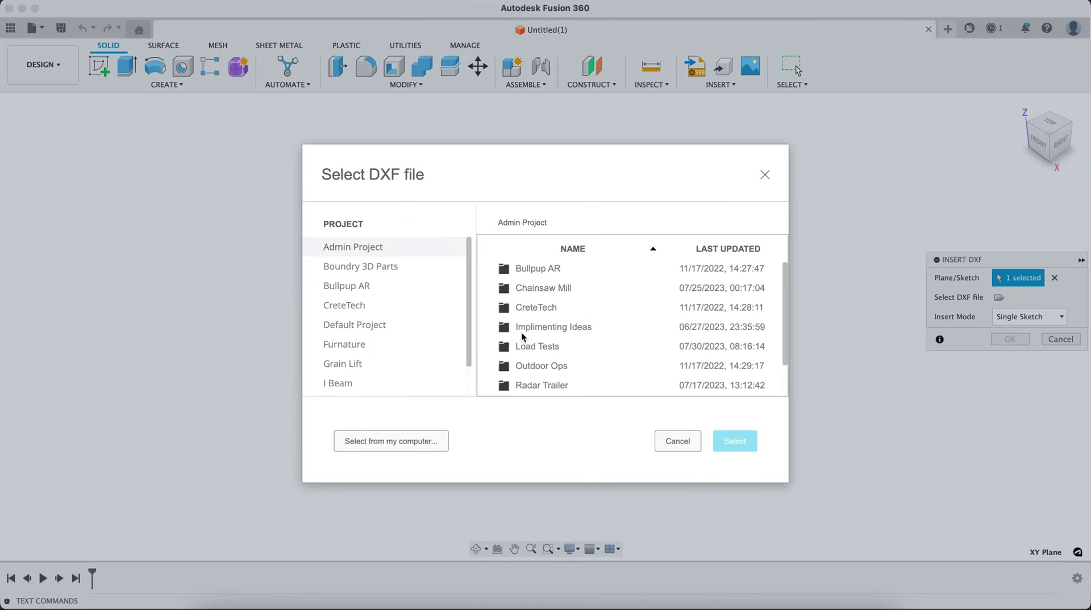
pyautogui.click(380, 442)
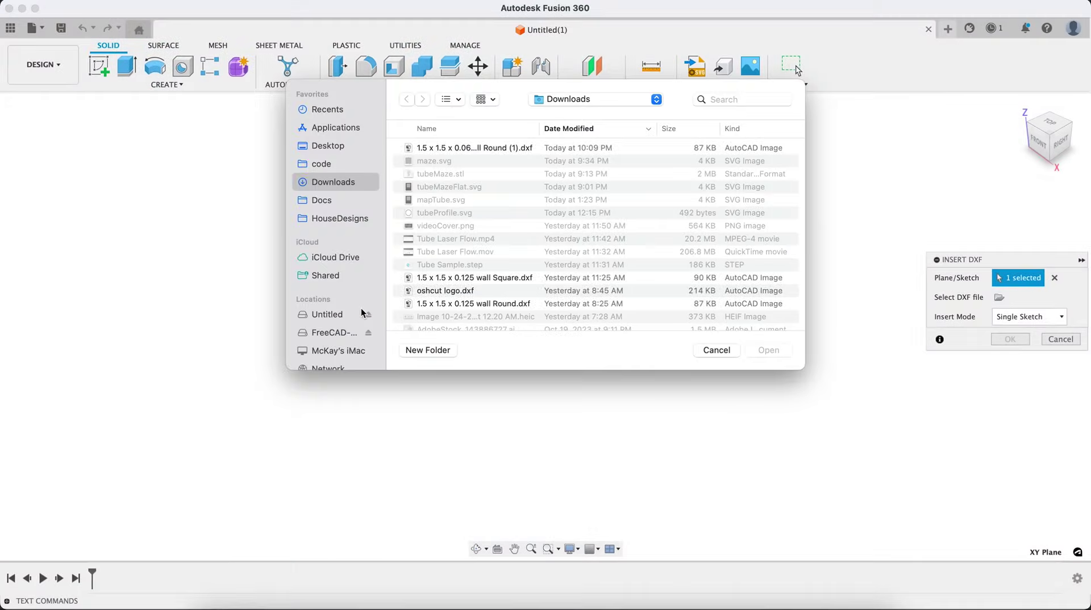
pyautogui.doubleClick(486, 149)
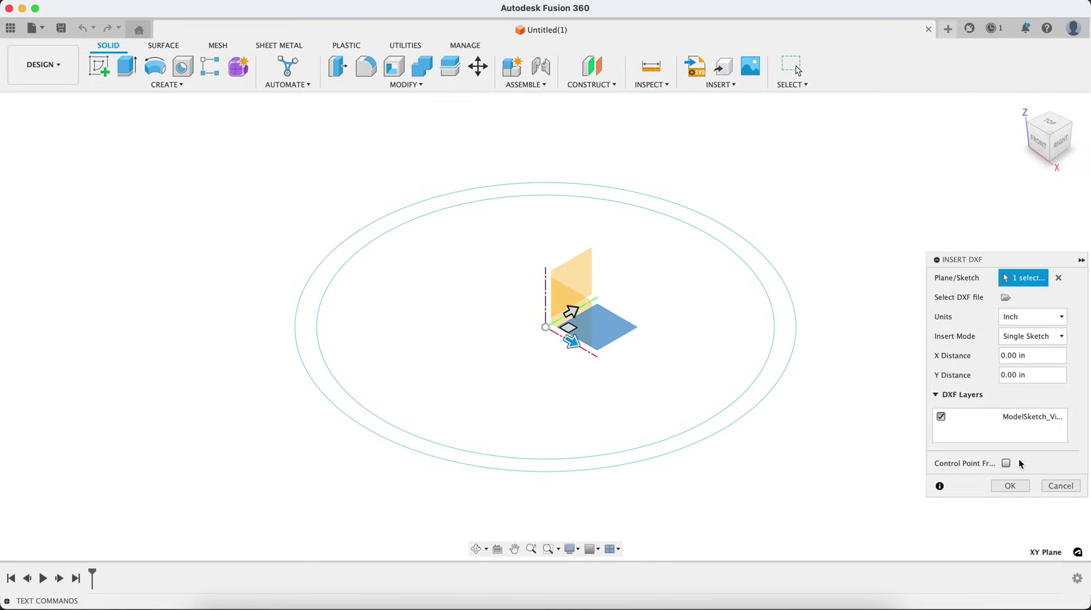
pyautogui.click(1008, 487)
pyautogui.click(756, 265)
pyautogui.scroll(-8, 304, 228)
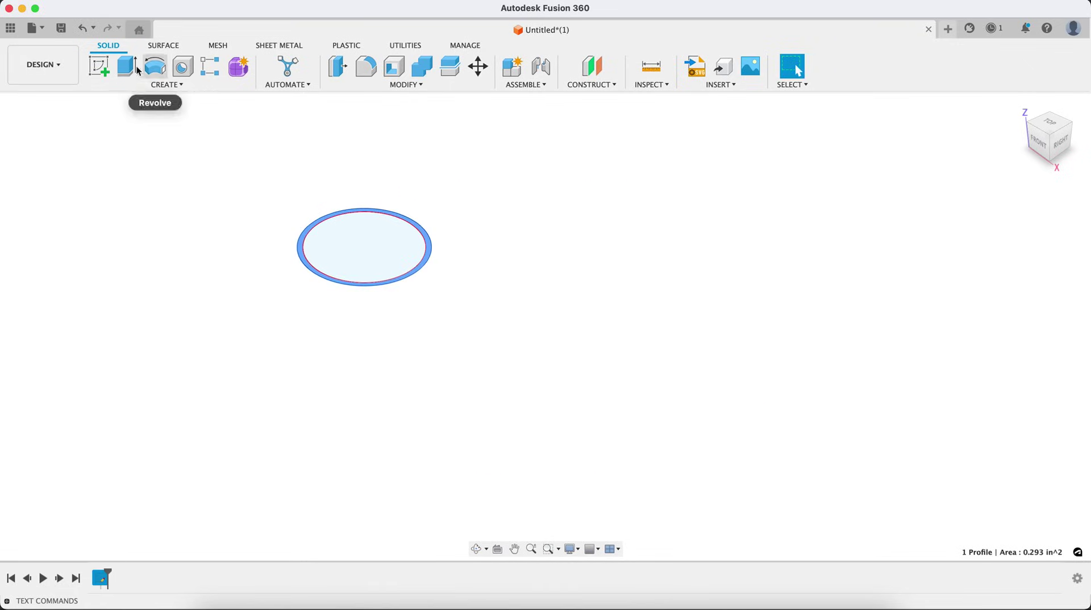
# Extrude the ring profile 8 in into a hollow tube and fit it in view
pyautogui.click(128, 68)
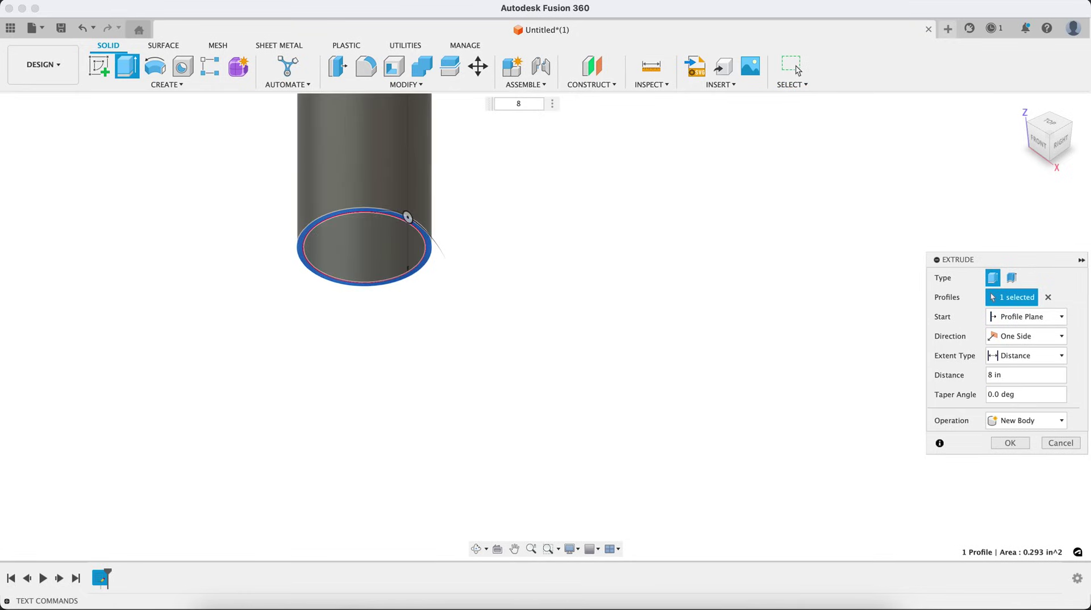
pyautogui.press('Return')
pyautogui.scroll(-5, 697, 261)
pyautogui.press('F6')
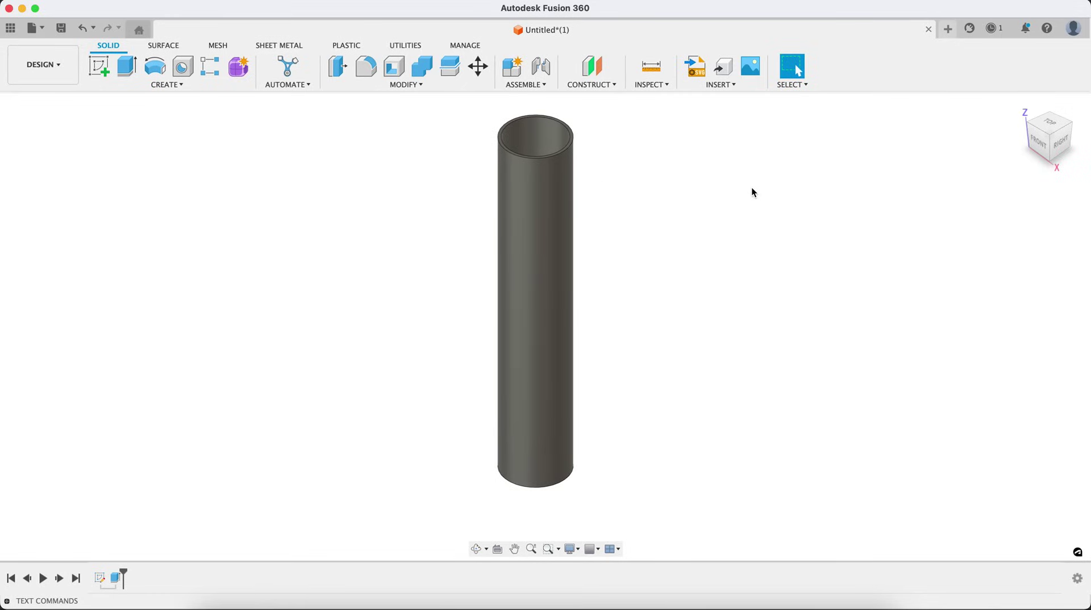
# Insert maze.svg from this computer onto the front plane of the tube
pyautogui.click(717, 85)
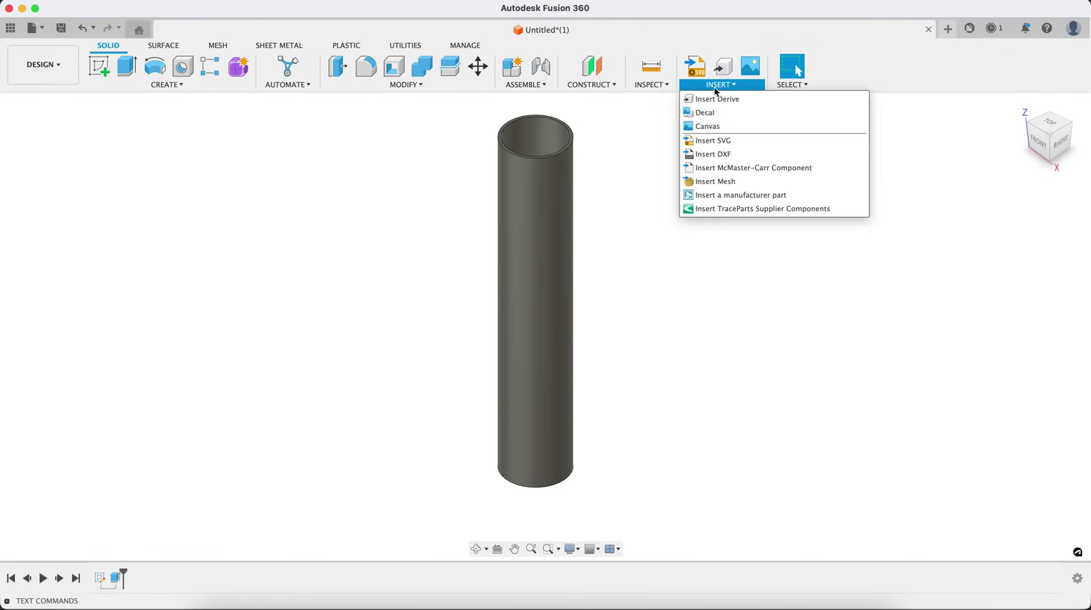
pyautogui.click(721, 141)
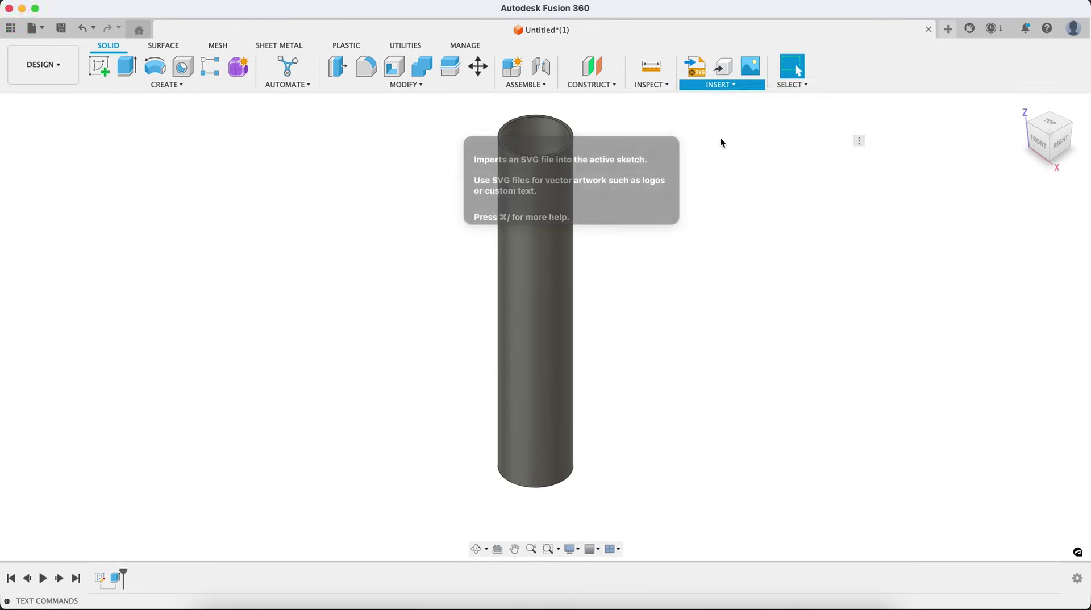
pyautogui.click(401, 446)
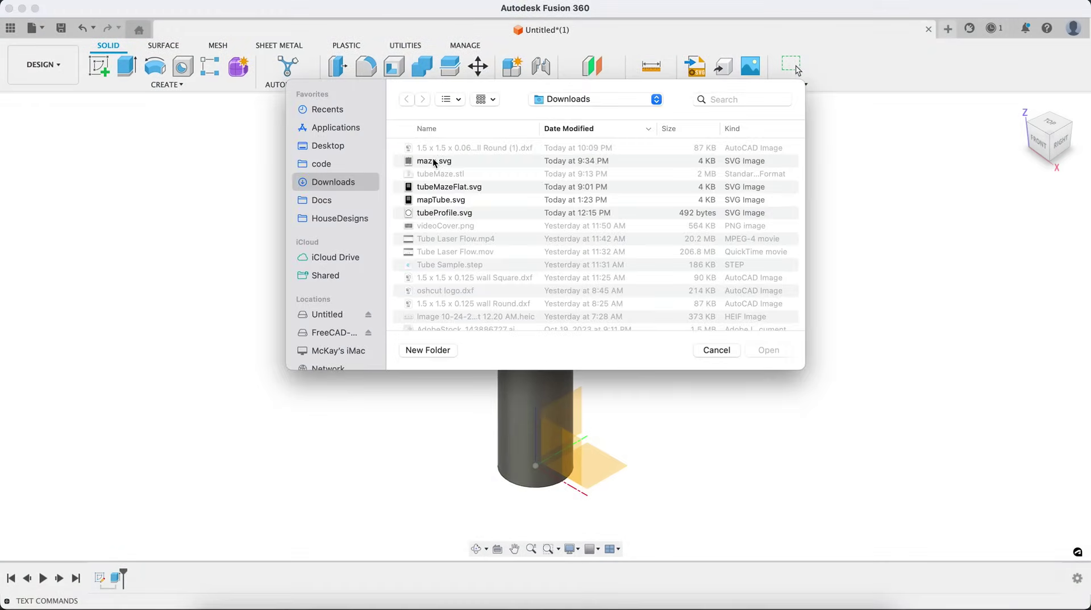
pyautogui.doubleClick(434, 162)
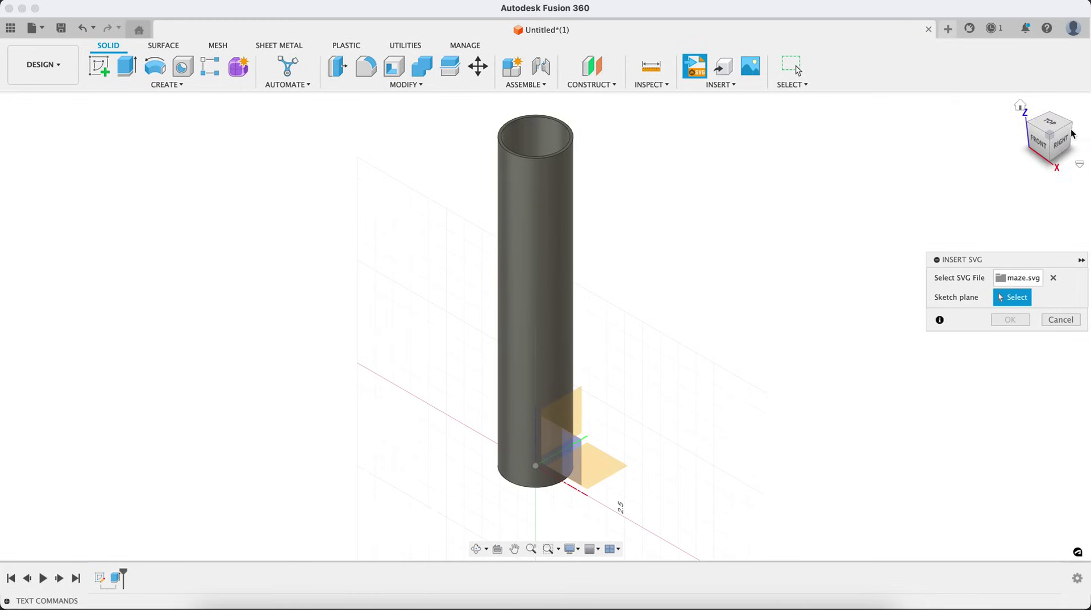
pyautogui.click(1041, 143)
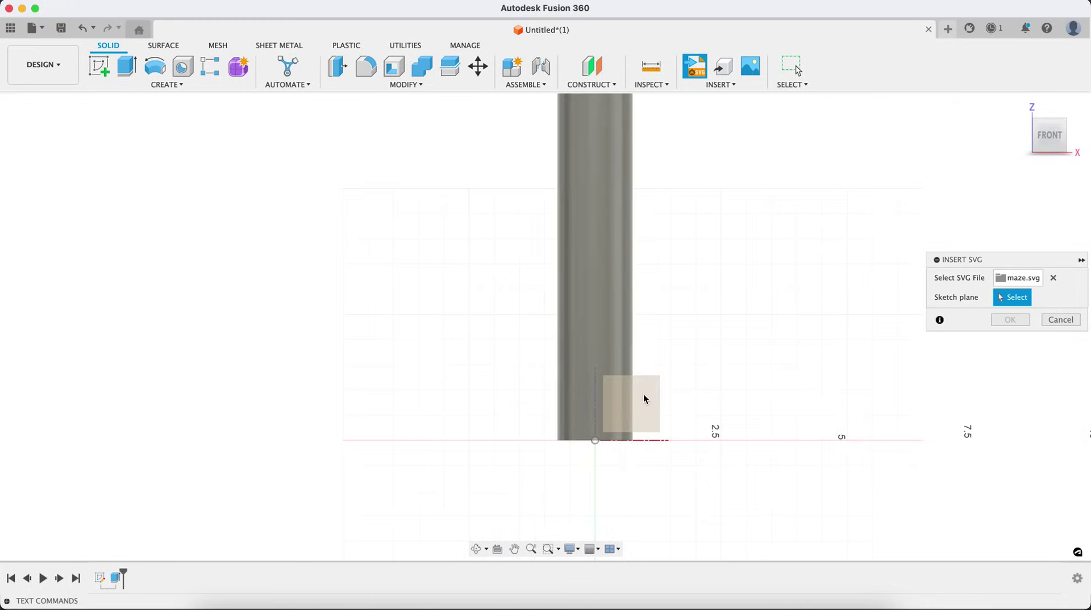
pyautogui.click(646, 400)
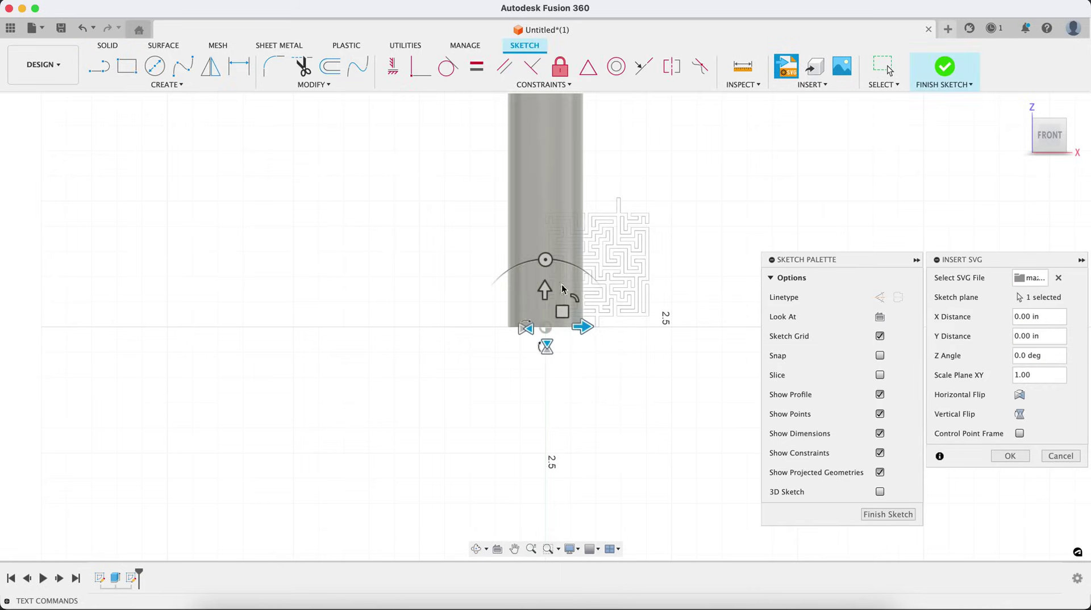
# Scale the maze to 2.21 and move it to centre it over the tube
pyautogui.moveTo(562, 312); pyautogui.dragTo(512, 204)
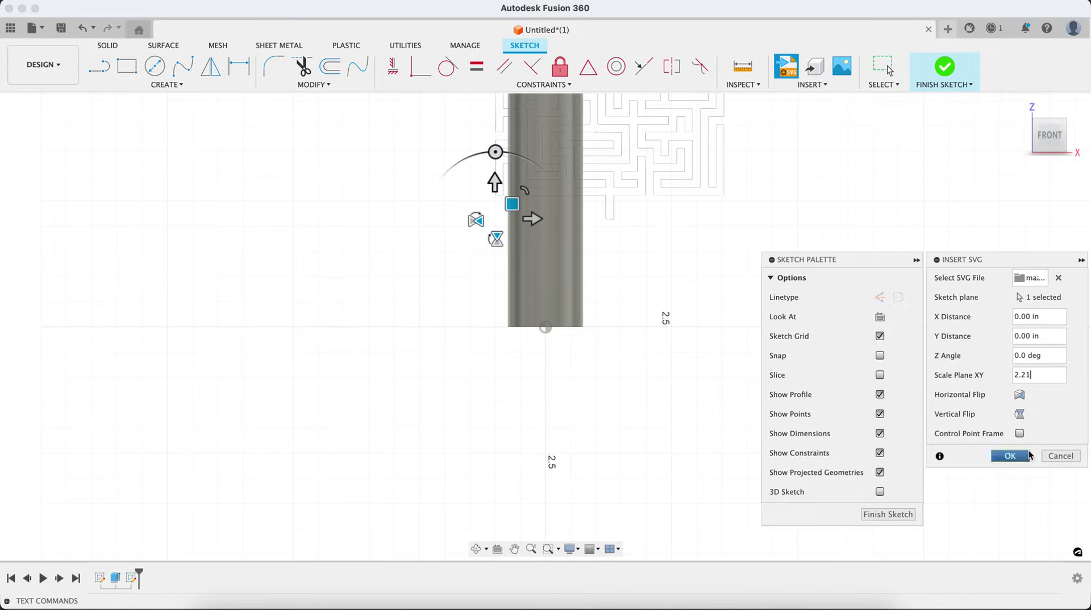
pyautogui.click(514, 549)
pyautogui.moveTo(636, 279); pyautogui.dragTo(544, 458)
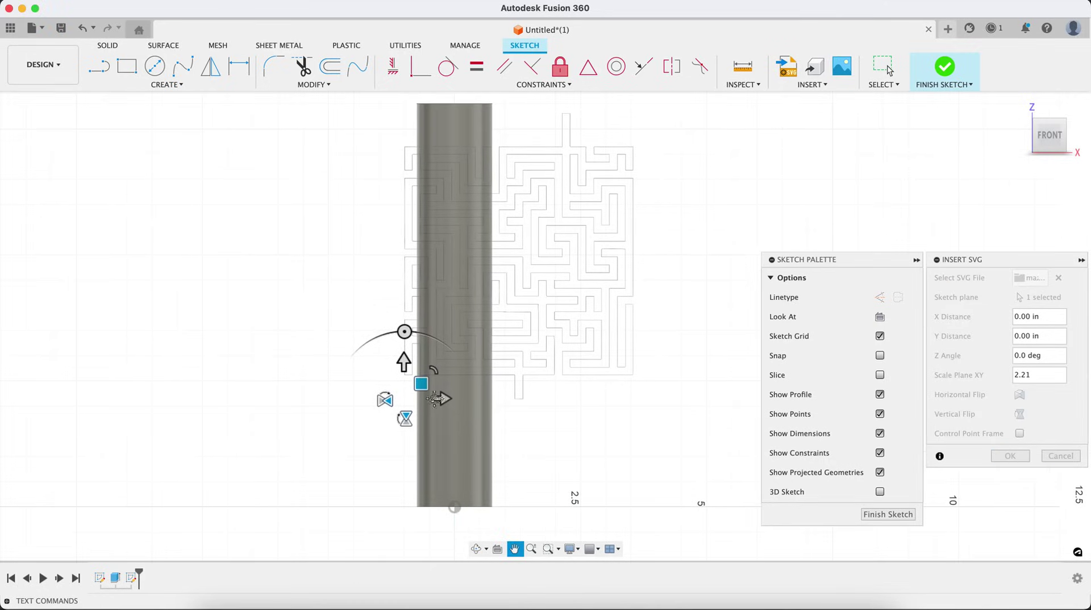
pyautogui.press('Escape')
pyautogui.moveTo(425, 387); pyautogui.dragTo(368, 427)
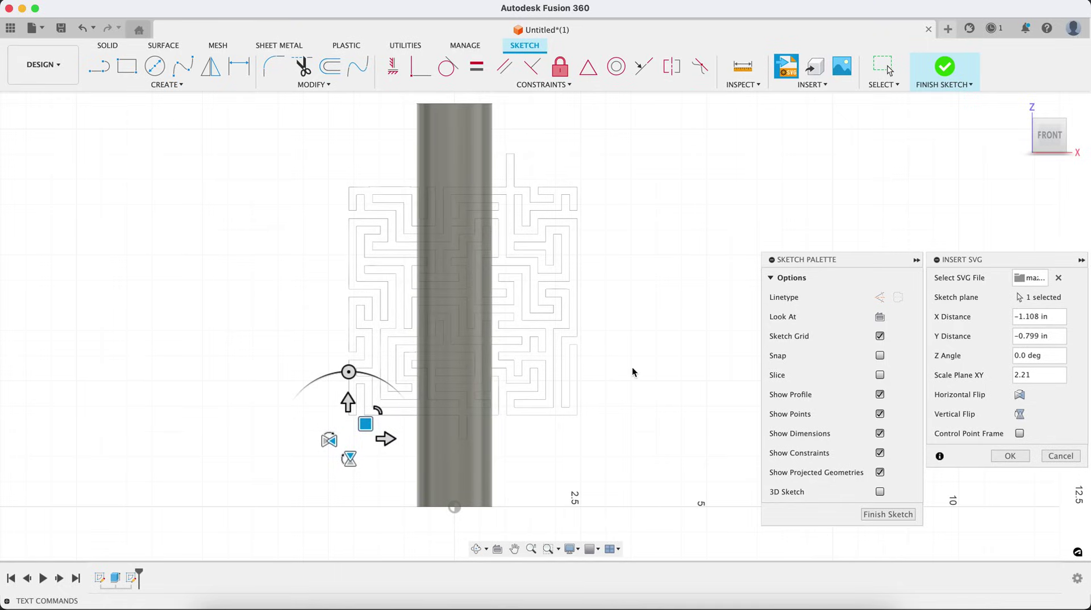
pyautogui.click(1012, 458)
# Finish the maze sketch and orbit to see it lying across the tube
pyautogui.click(1052, 514)
pyautogui.scroll(-5, 597, 414)
pyautogui.moveTo(1043, 148); pyautogui.dragTo(1053, 163)
# Start an Emboss using the maze profile and begin selecting the tube face
pyautogui.click(171, 85)
pyautogui.click(131, 238)
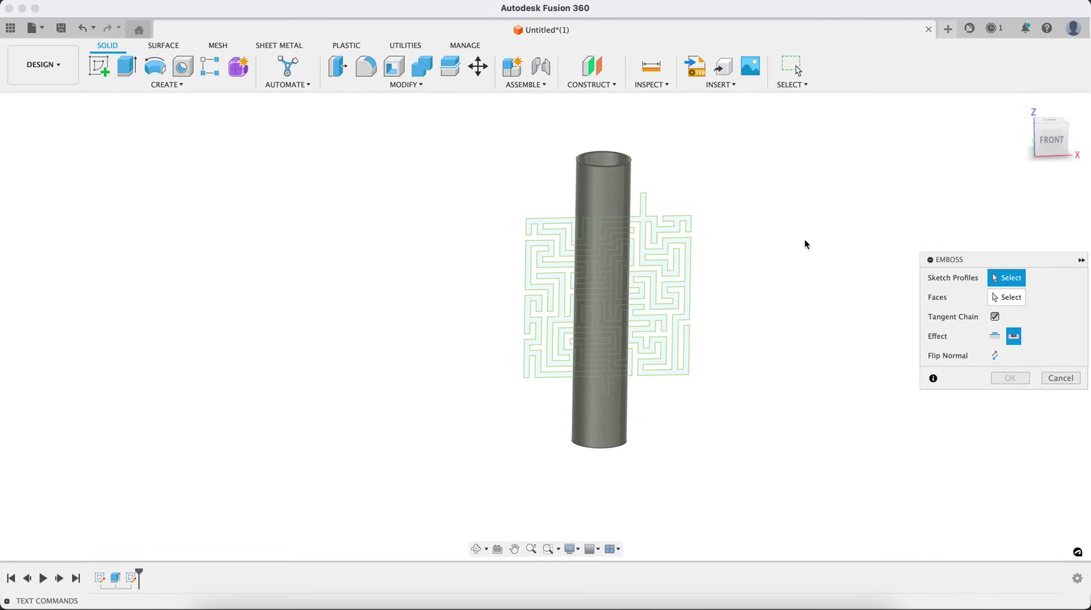
pyautogui.click(652, 232)
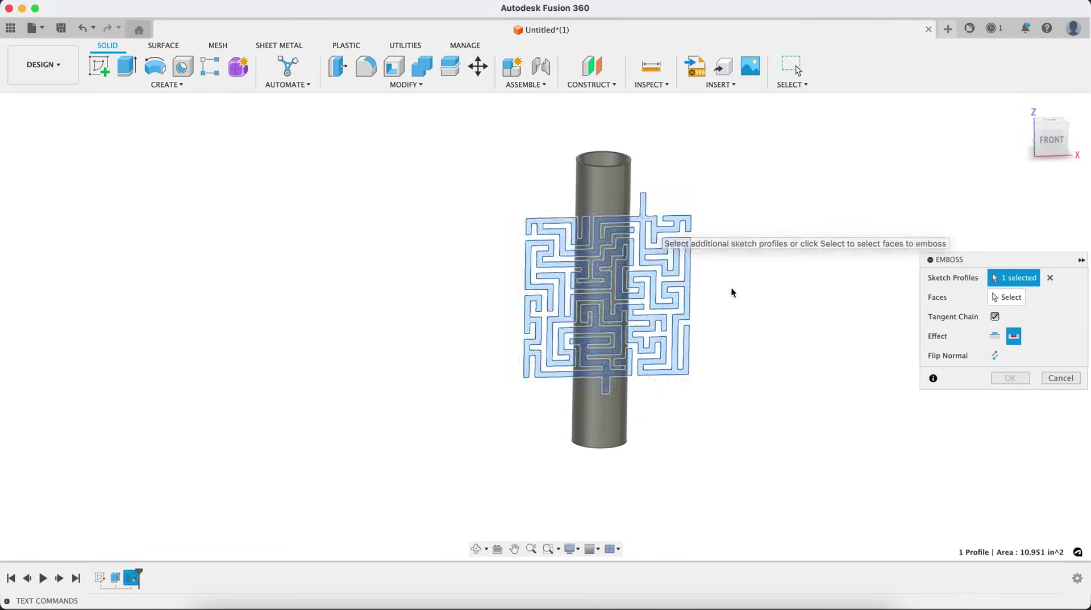
pyautogui.click(1017, 300)
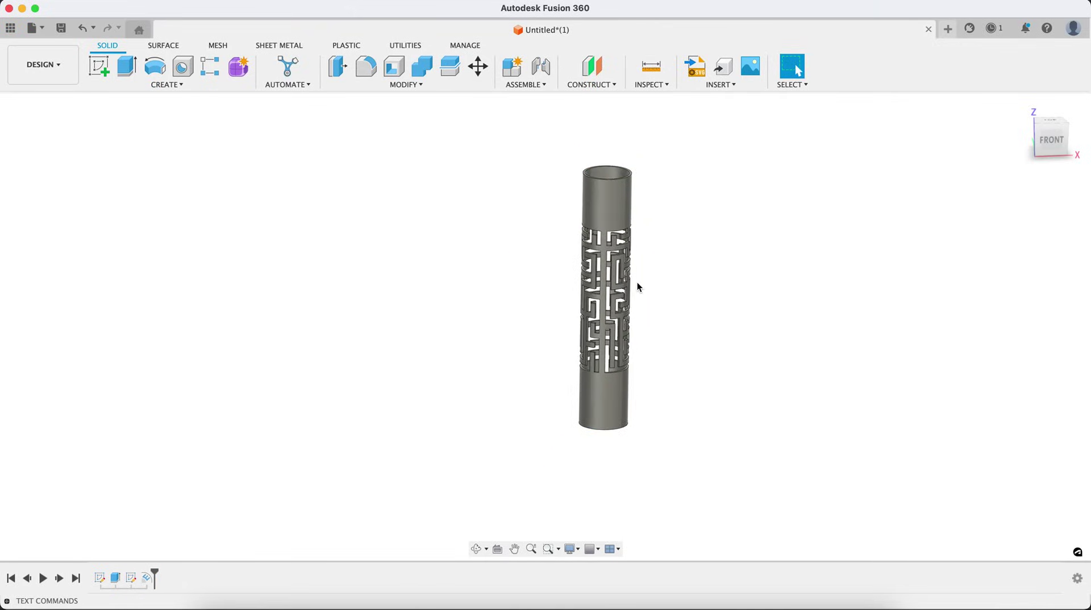
pyautogui.scroll(4, 636, 282)
pyautogui.keyDown('shift'); pyautogui.moveTo(546, 327); pyautogui.dragTo(400, 345, button='middle'); pyautogui.keyUp('shift')
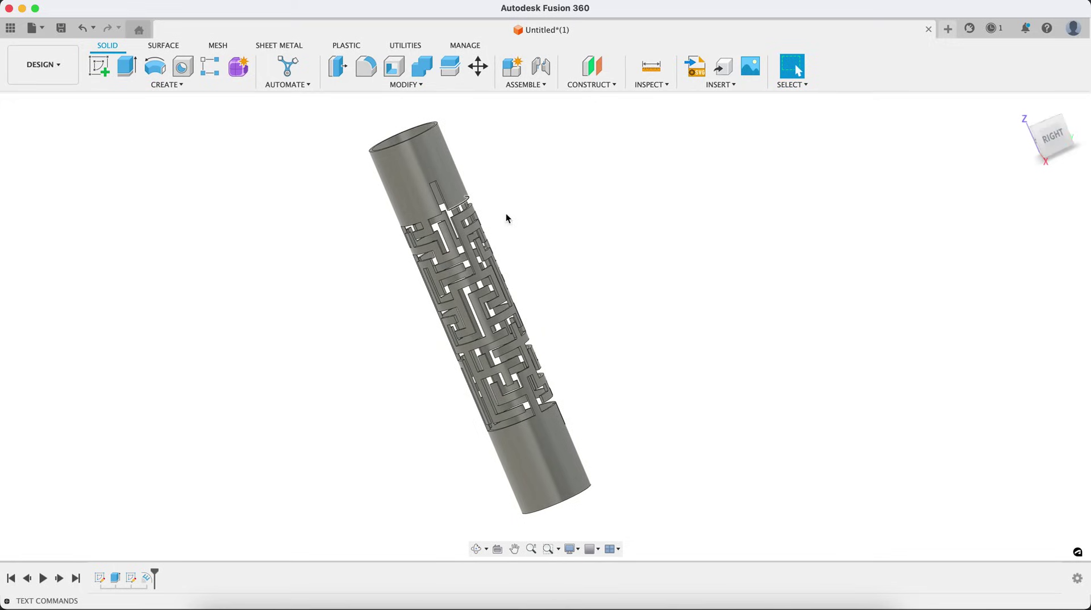
# Export the design as a STEP file named 'Tube Maze' into Downloads
pyautogui.click(101, 7)
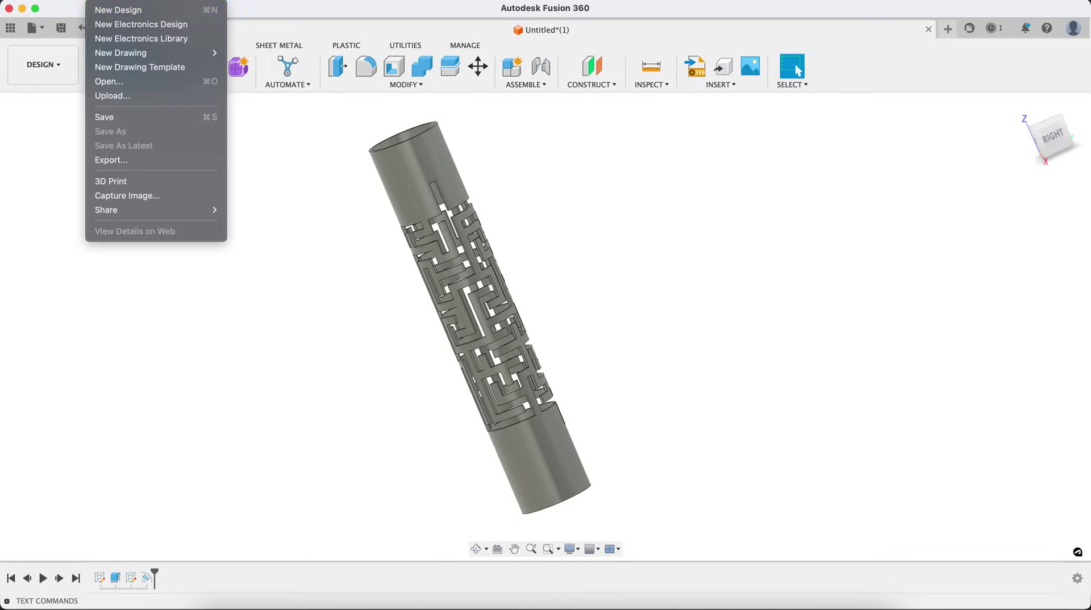
pyautogui.click(121, 160)
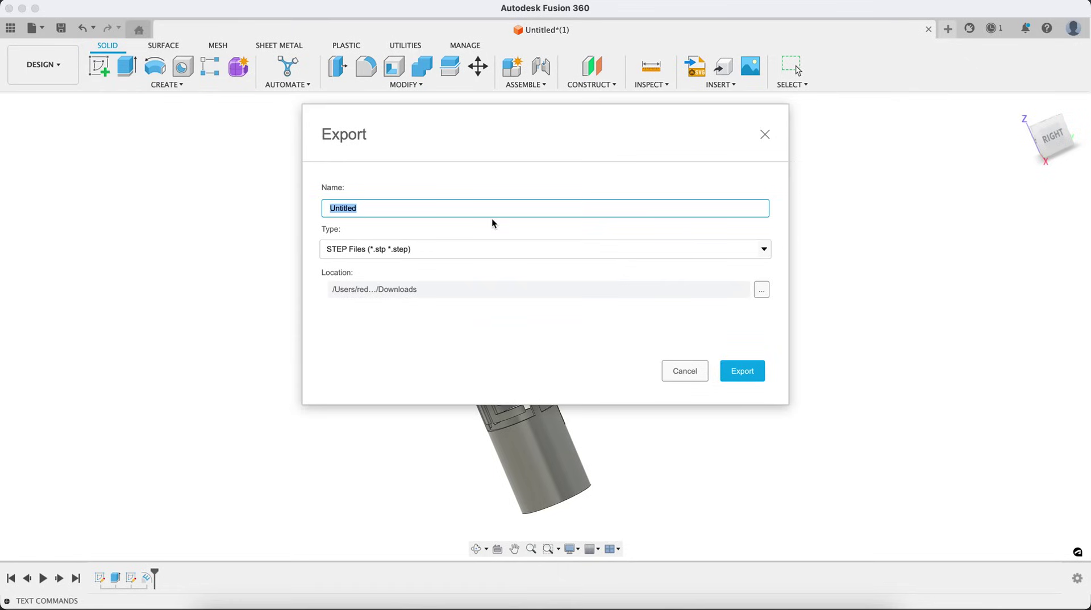
pyautogui.write('Tube Maze')
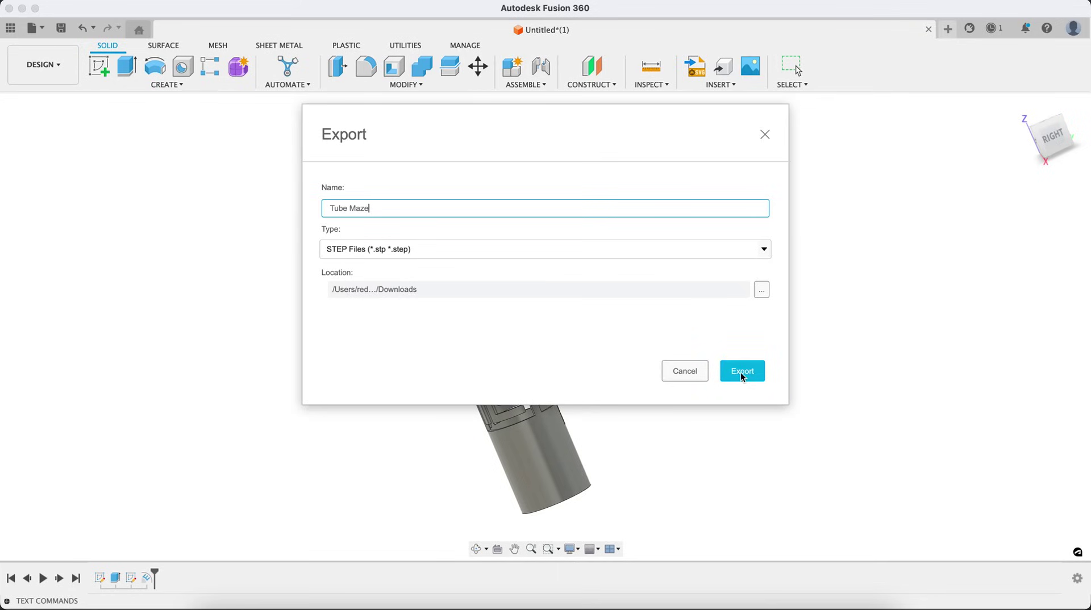
pyautogui.click(743, 376)
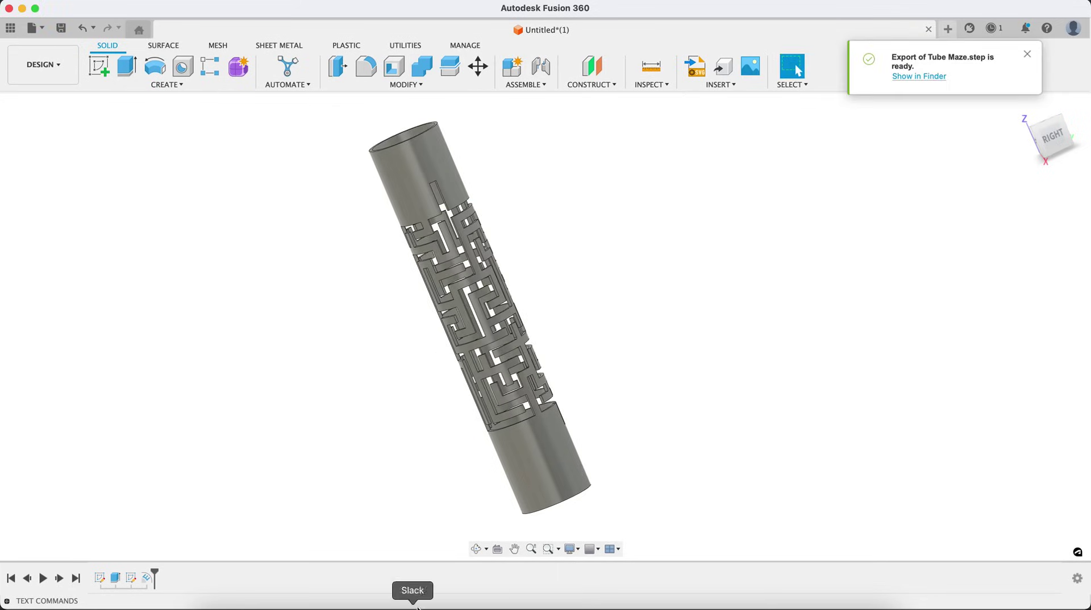
pyautogui.click(368, 606)
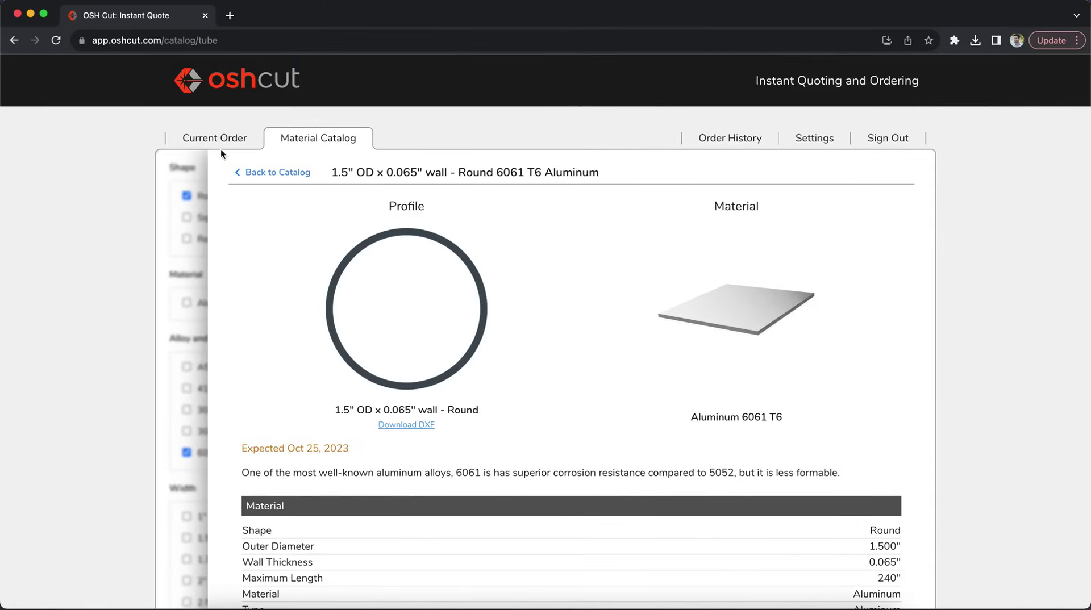
# Upload Tube Maze.step to the current OSH Cut order
pyautogui.click(219, 146)
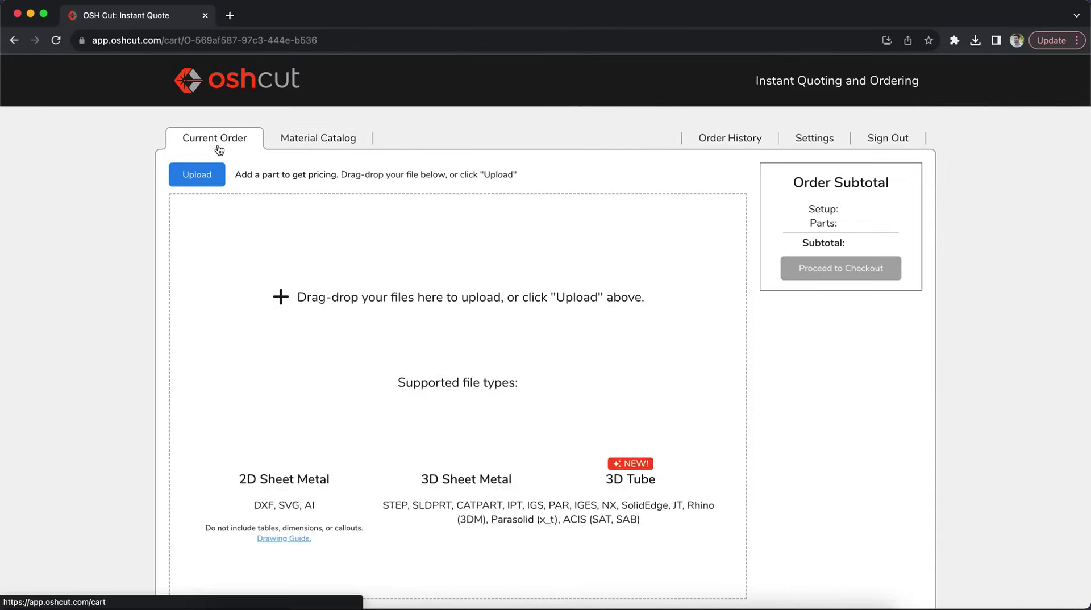
pyautogui.click(625, 257)
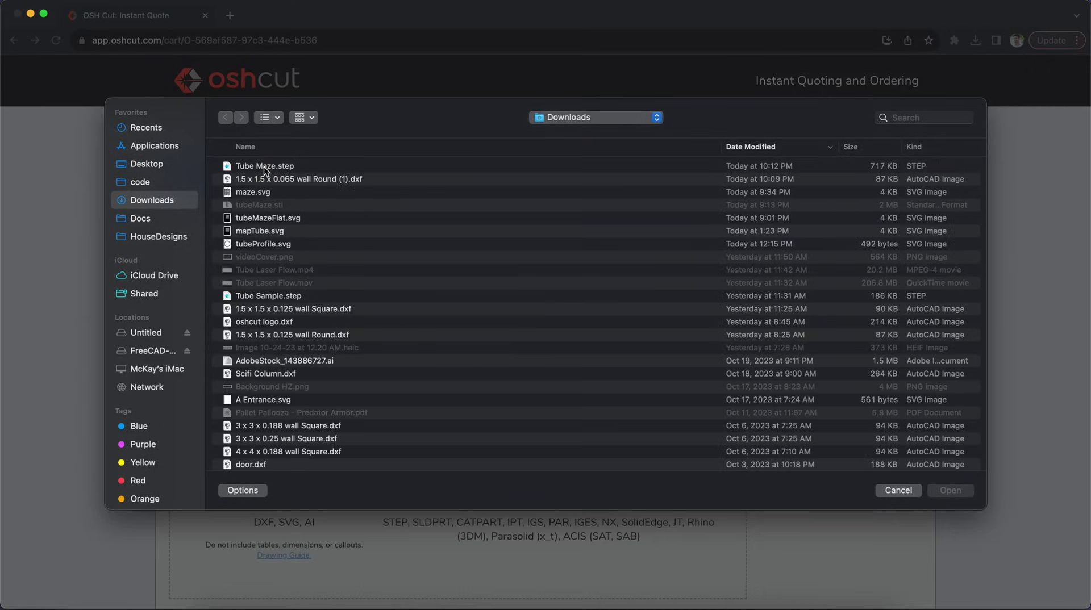
pyautogui.doubleClick(282, 168)
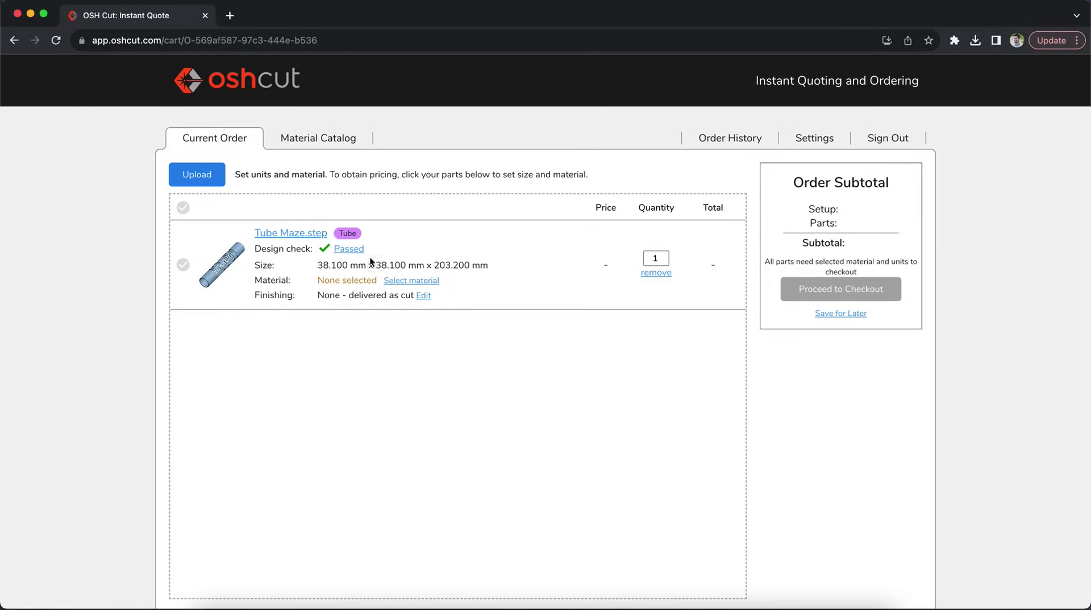
# Set the part's material to 1.5" × 0.065" 6061 T6 aluminum tube
pyautogui.click(417, 281)
pyautogui.scroll(-3, 555, 341)
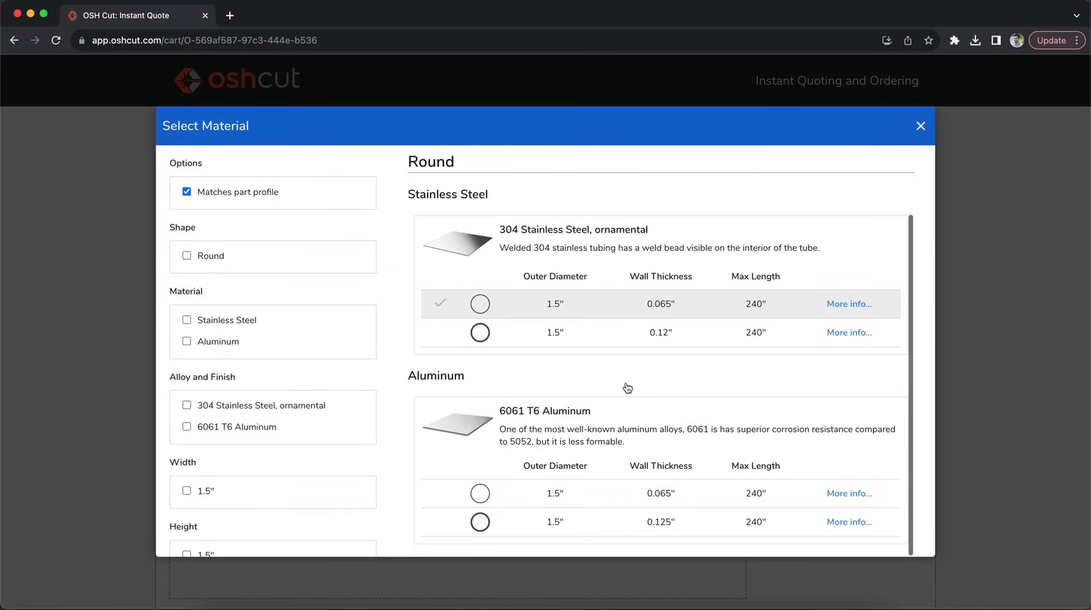
pyautogui.click(556, 495)
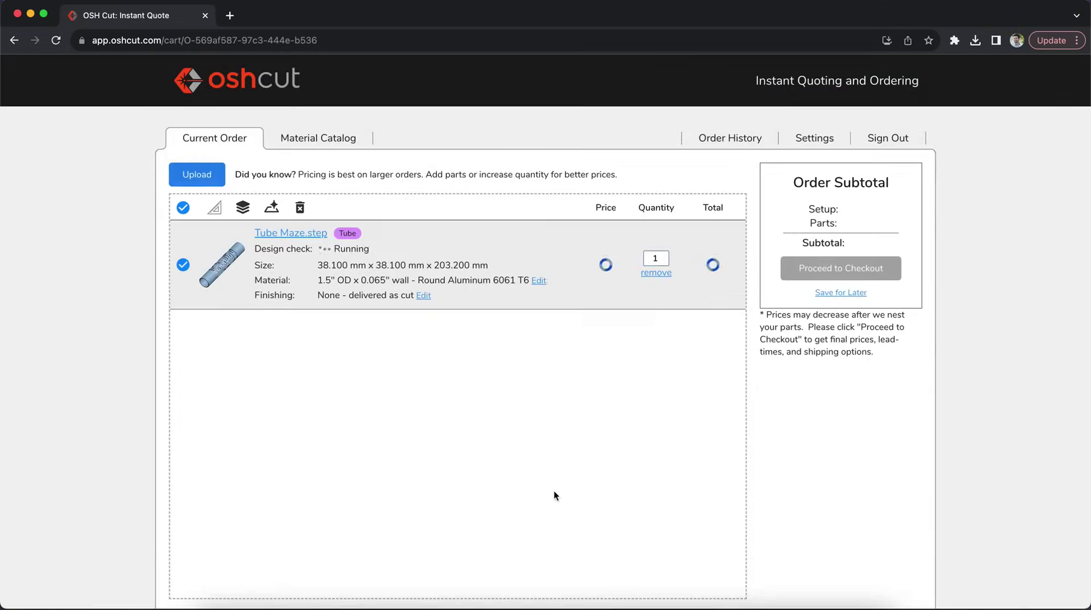
pyautogui.click(284, 238)
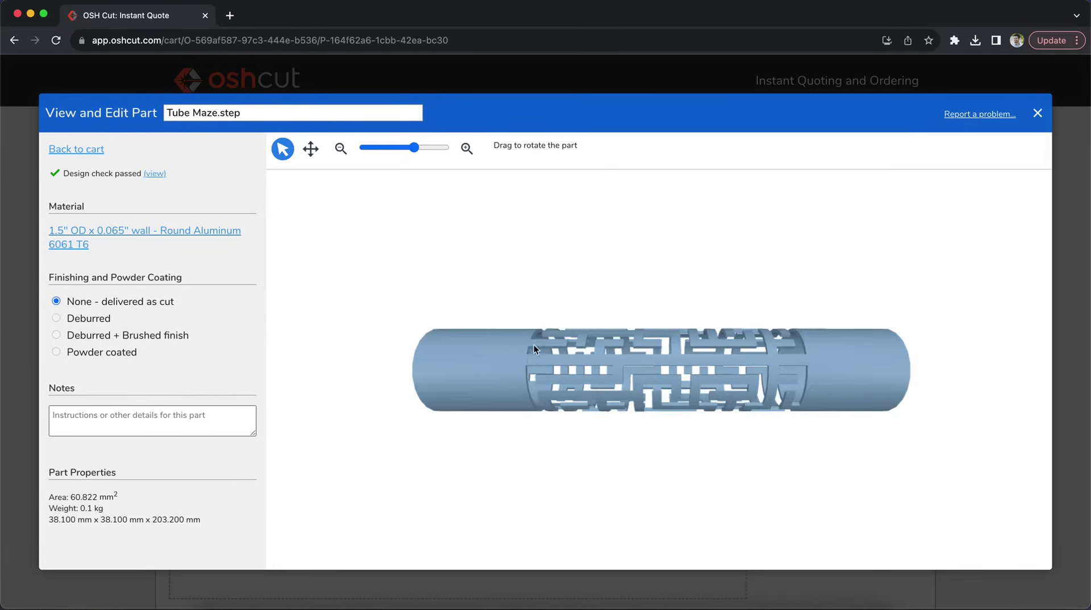
pyautogui.moveTo(514, 356); pyautogui.dragTo(674, 463)
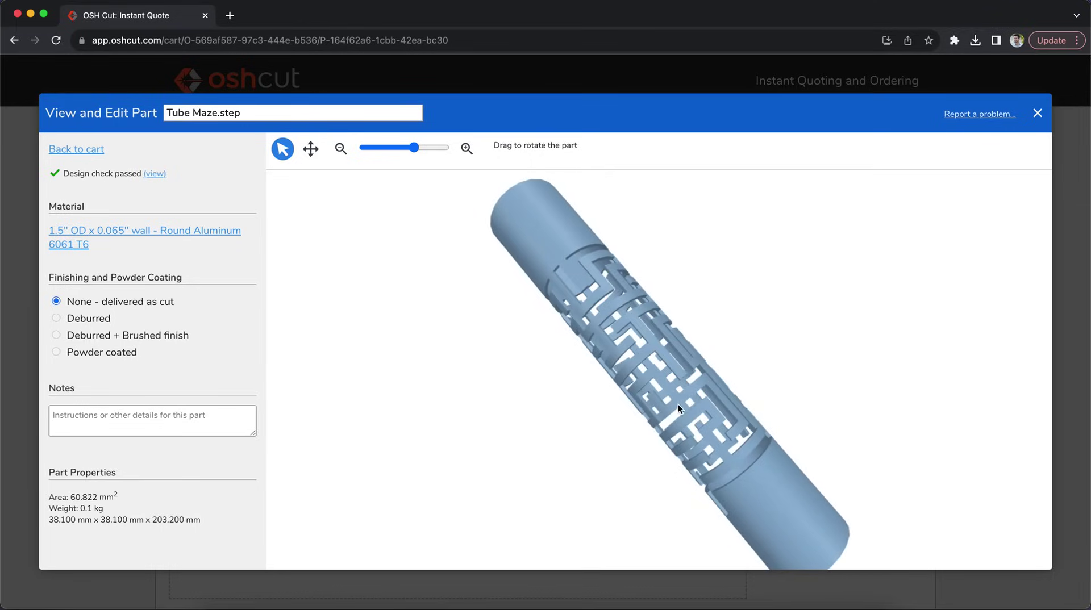
pyautogui.moveTo(687, 412); pyautogui.dragTo(572, 335)
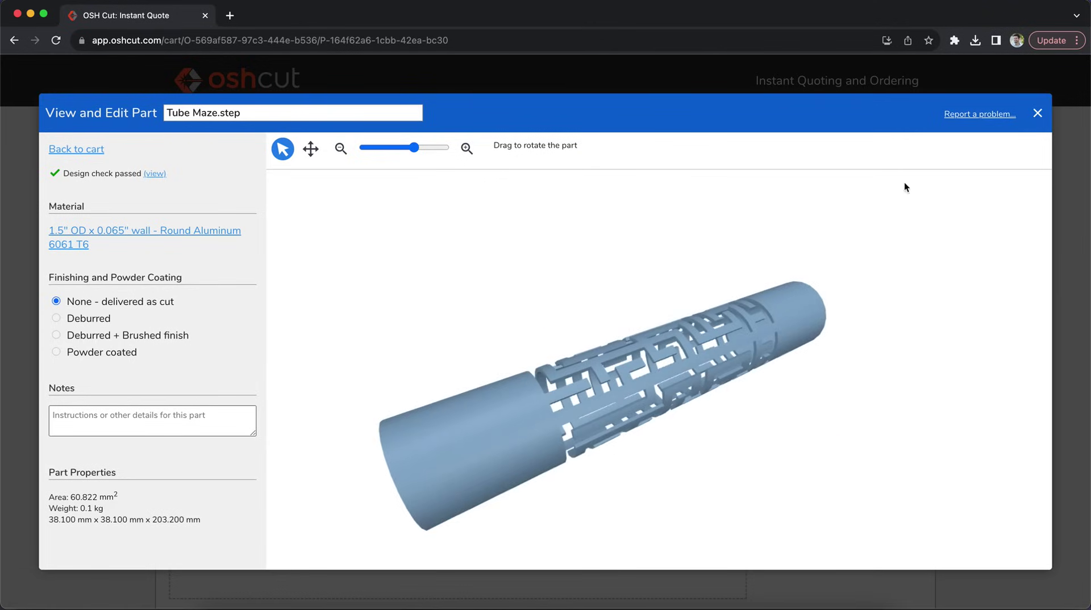
pyautogui.moveTo(692, 323); pyautogui.dragTo(655, 371)
pyautogui.click(1037, 114)
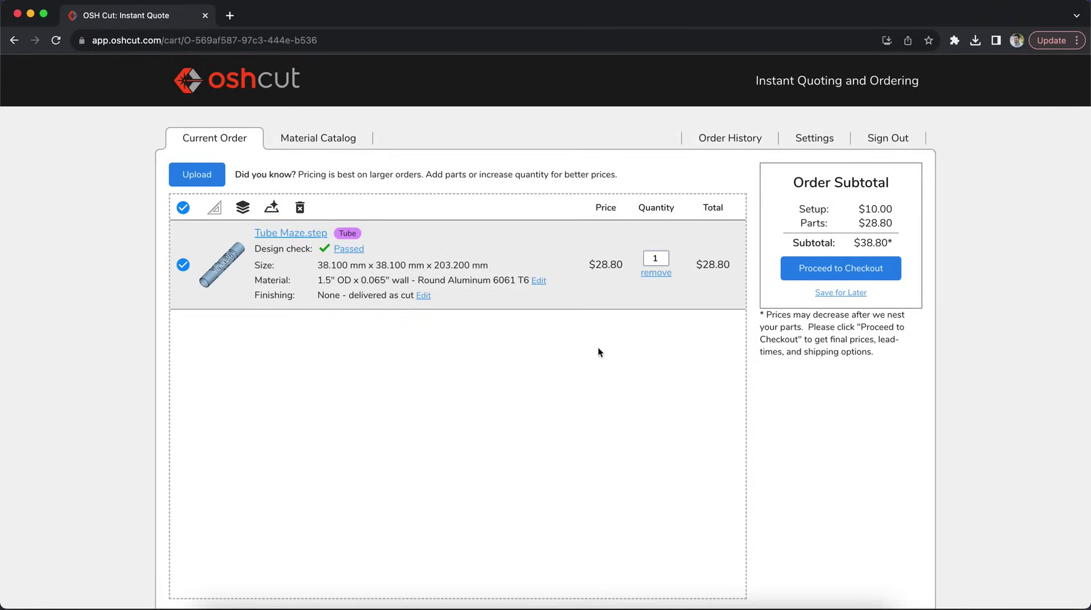